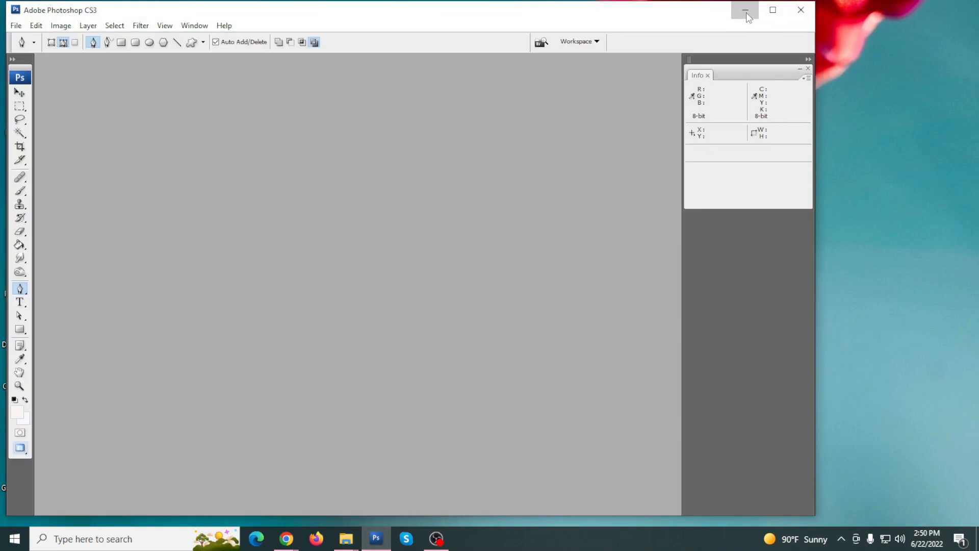
# Step: Open the living-room photo spacejoy-5oWo6A2IKTc-unsplash.jpg from the desktop in Photoshop and maximize the program window
pyautogui.click(745, 12)
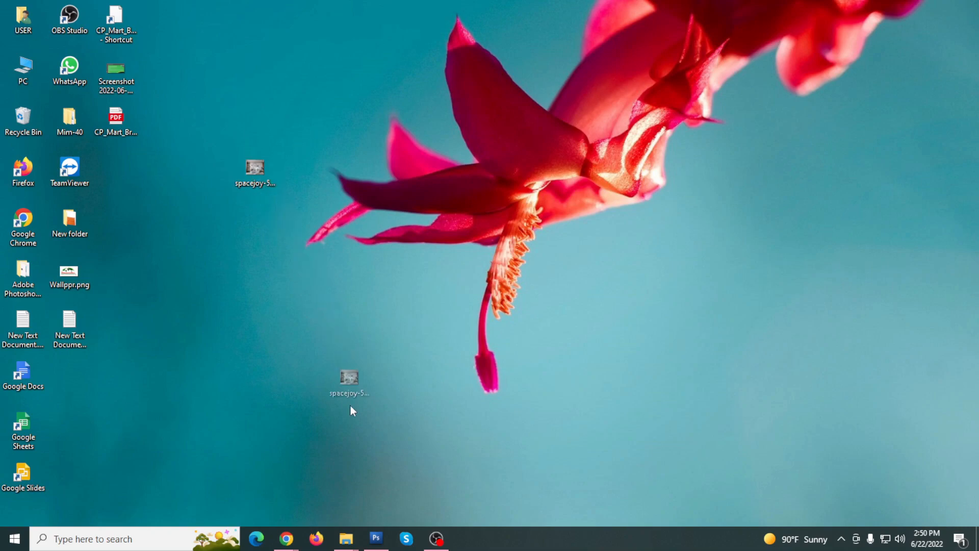
pyautogui.moveTo(381, 517); pyautogui.dragTo(380, 455)
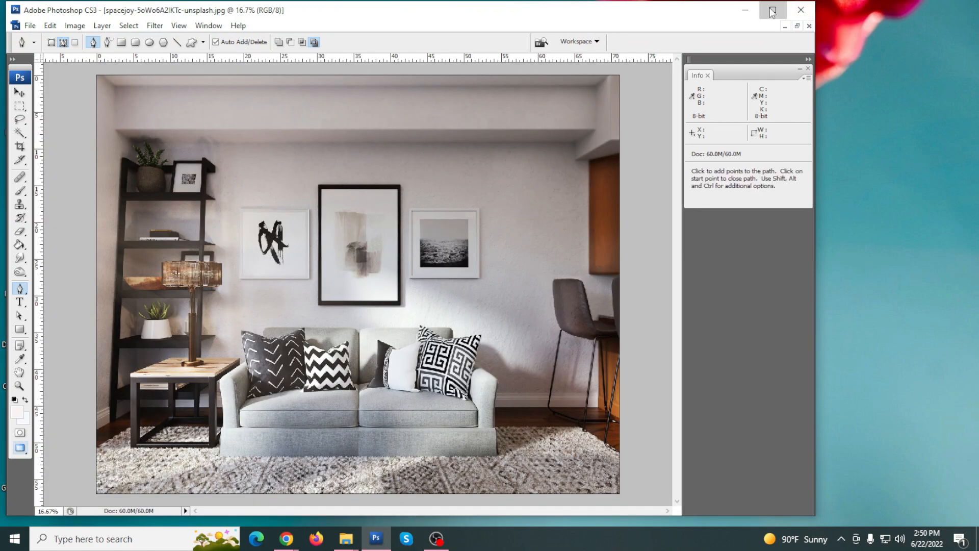
pyautogui.click(772, 12)
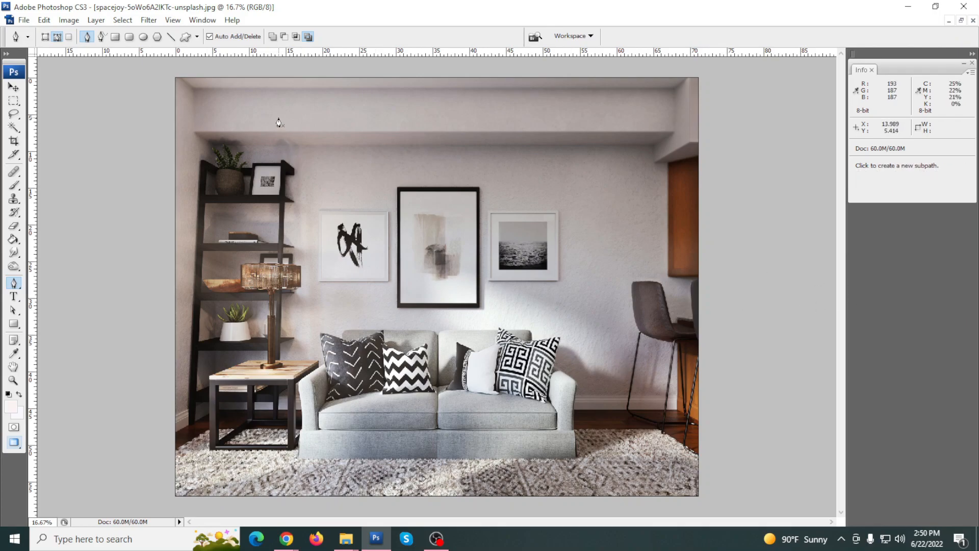
# Step: Display the document's paths, create a new path and set Path 1 as the clipping path with the flatness left blank
pyautogui.click(203, 23)
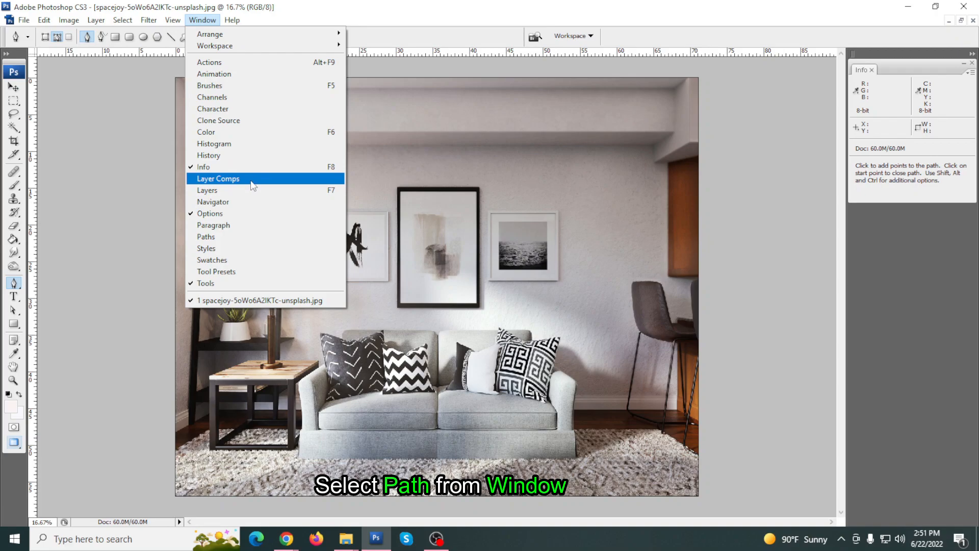
pyautogui.click(243, 238)
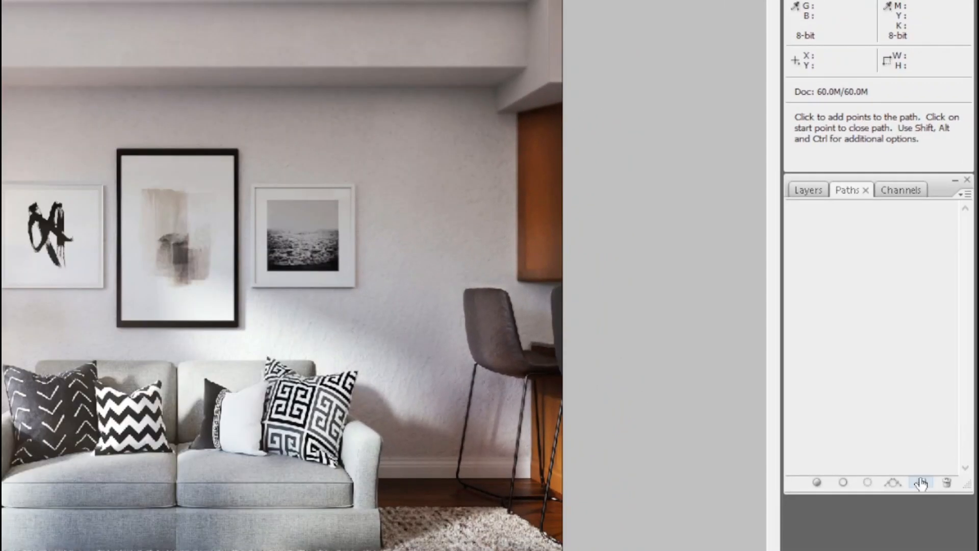
pyautogui.click(921, 483)
pyautogui.click(963, 195)
pyautogui.click(954, 358)
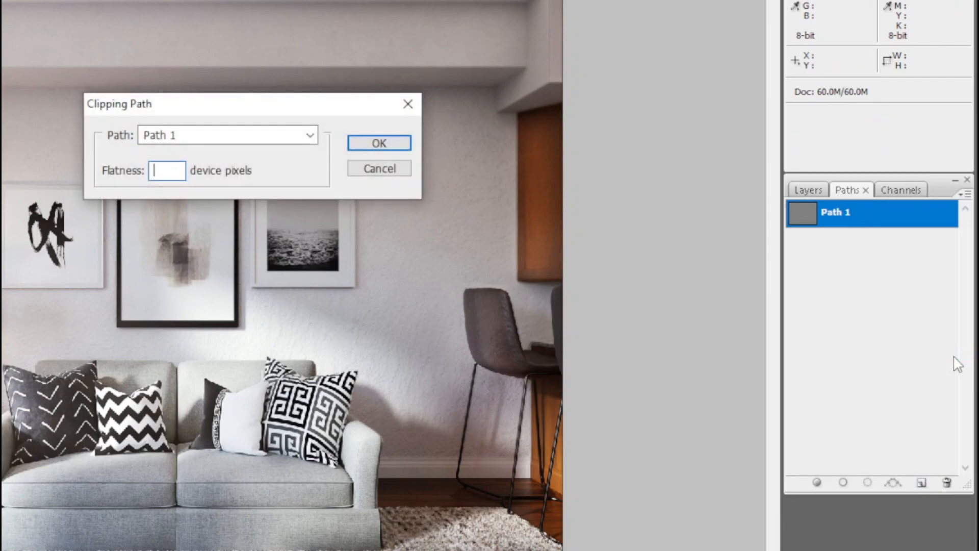
pyautogui.click(408, 144)
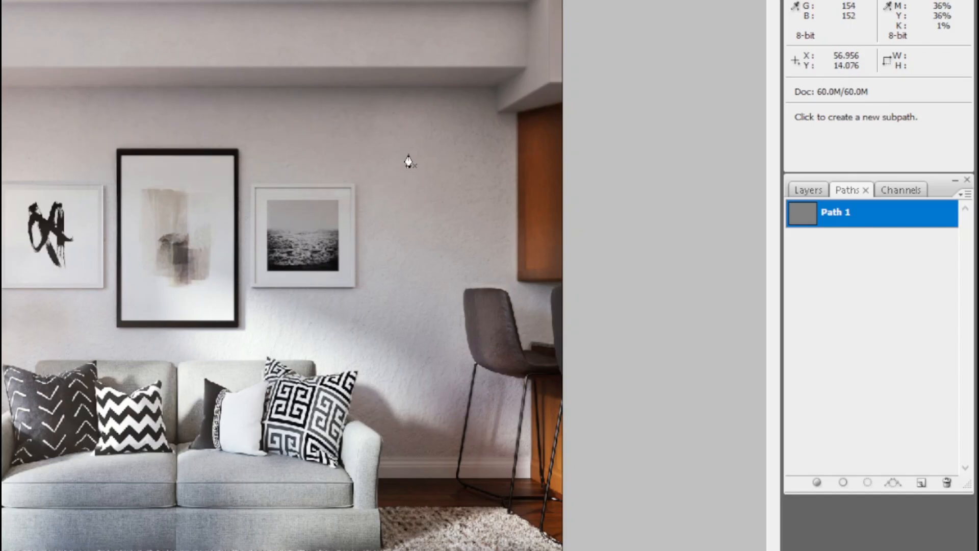
# Step: Start a pen path near the sofa's lower-left corner and trace the skirt's left edge up to the armrest
pyautogui.keyDown('ctrl'); pyautogui.click(388, 292); pyautogui.keyUp('ctrl')
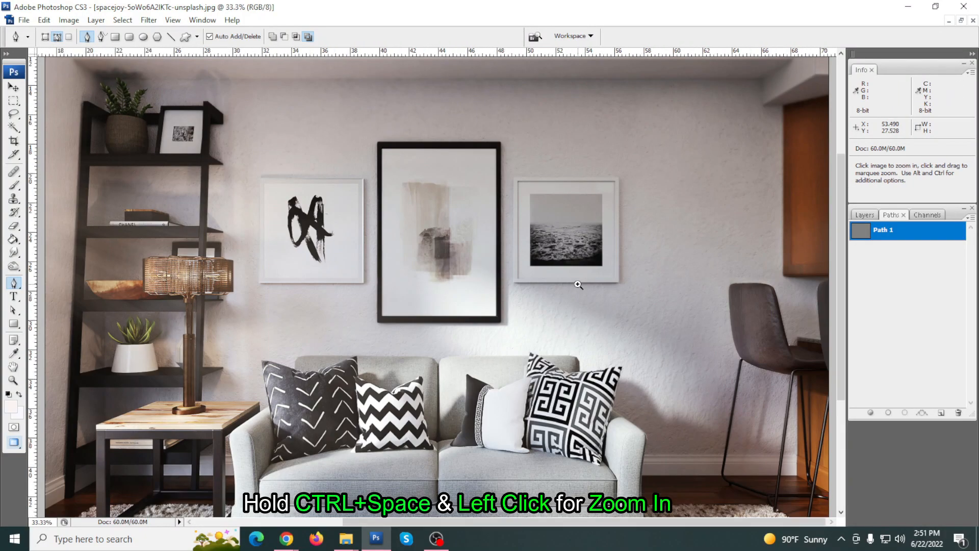
pyautogui.keyDown('ctrl'); pyautogui.click(578, 285); pyautogui.keyUp('ctrl')
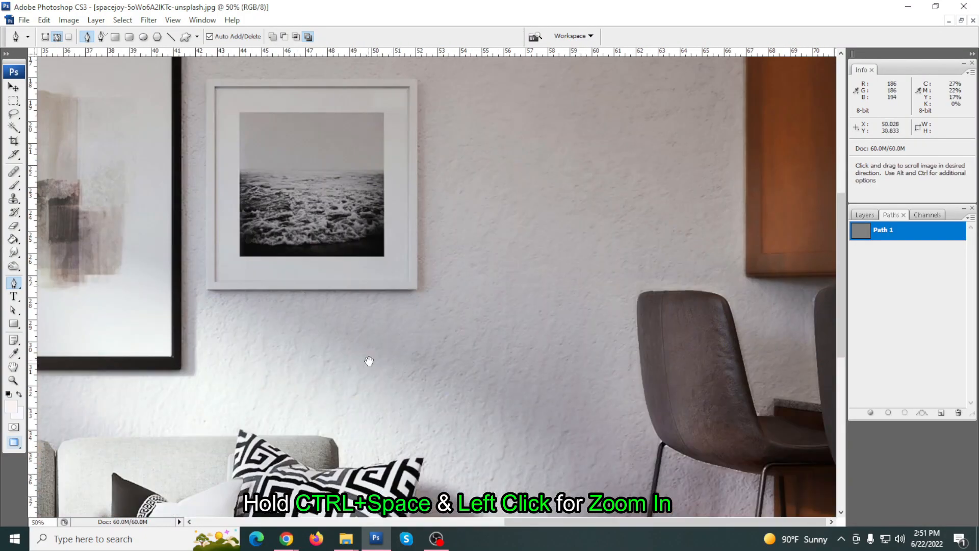
pyautogui.moveTo(367, 361); pyautogui.dragTo(406, 317)
pyautogui.keyDown('ctrl'); pyautogui.click(405, 313); pyautogui.keyUp('ctrl')
pyautogui.keyDown('ctrl'); pyautogui.click(403, 312); pyautogui.keyUp('ctrl')
pyautogui.keyDown('ctrl'); pyautogui.click(403, 312); pyautogui.keyUp('ctrl')
pyautogui.keyDown('ctrl'); pyautogui.click(404, 312); pyautogui.keyUp('ctrl')
pyautogui.moveTo(360, 386); pyautogui.dragTo(663, 153)
pyautogui.moveTo(220, 402); pyautogui.dragTo(658, 168)
pyautogui.moveTo(275, 317); pyautogui.dragTo(672, 177)
pyautogui.moveTo(366, 304); pyautogui.dragTo(684, 97)
pyautogui.moveTo(287, 348); pyautogui.dragTo(764, 153)
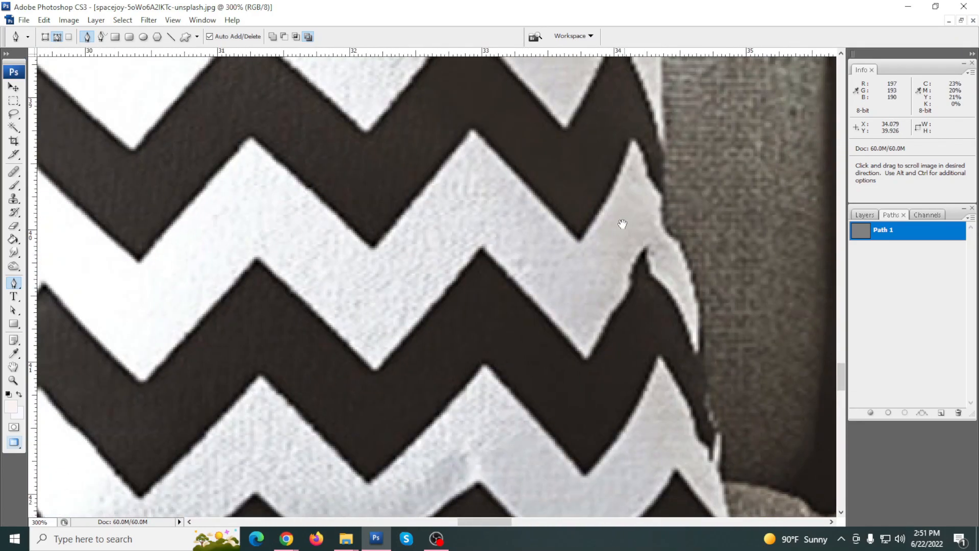
pyautogui.moveTo(357, 286); pyautogui.dragTo(724, 193)
pyautogui.moveTo(334, 258); pyautogui.dragTo(656, 188)
pyautogui.moveTo(372, 244); pyautogui.dragTo(754, 151)
pyautogui.moveTo(169, 326); pyautogui.dragTo(714, 167)
pyautogui.moveTo(357, 397); pyautogui.dragTo(535, 153)
pyautogui.moveTo(421, 422); pyautogui.dragTo(441, 117)
pyautogui.moveTo(401, 402); pyautogui.dragTo(408, 102)
pyautogui.moveTo(389, 357); pyautogui.dragTo(408, 155)
pyautogui.moveTo(252, 325); pyautogui.dragTo(288, 298)
pyautogui.moveTo(206, 229); pyautogui.dragTo(249, 316)
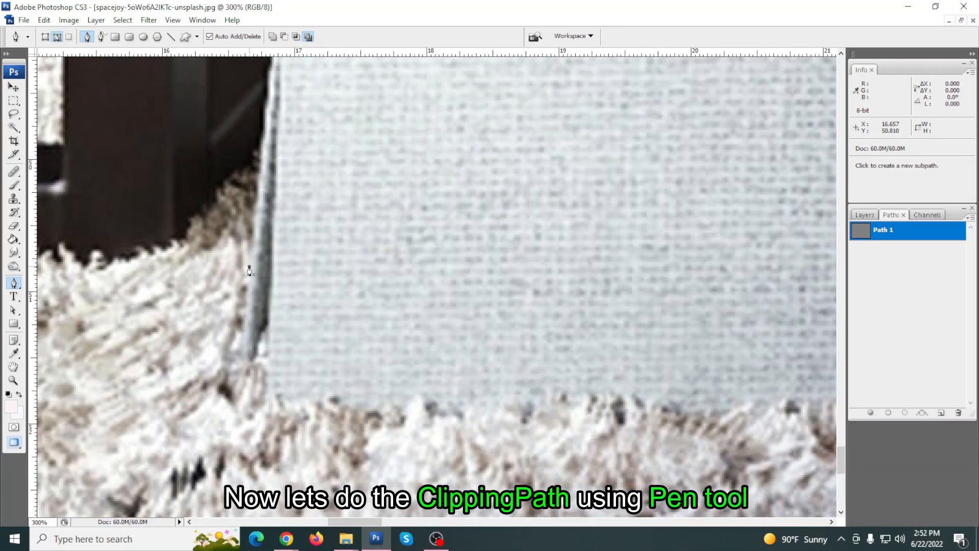
pyautogui.moveTo(292, 180); pyautogui.dragTo(309, 317)
pyautogui.moveTo(282, 257); pyautogui.dragTo(285, 242)
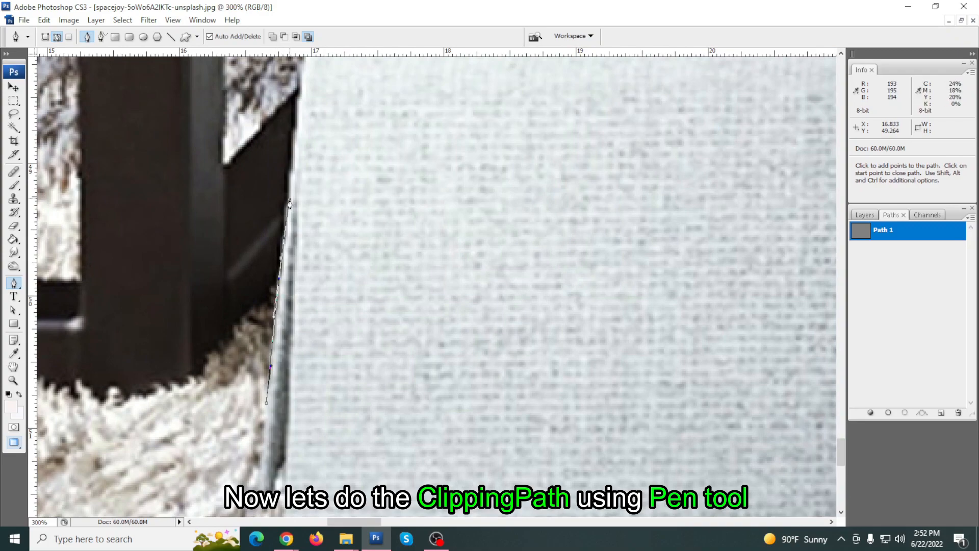
pyautogui.moveTo(290, 203); pyautogui.dragTo(283, 315)
pyautogui.click(290, 213)
pyautogui.moveTo(299, 170); pyautogui.dragTo(295, 289)
pyautogui.click(309, 260)
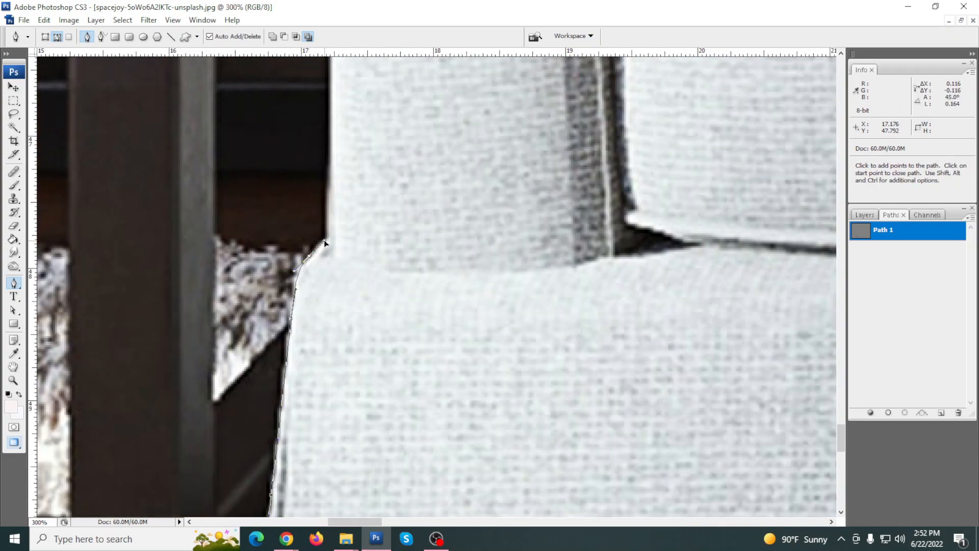
pyautogui.moveTo(334, 228); pyautogui.dragTo(334, 361)
pyautogui.click(335, 256)
# Step: Continue the pen path upward along the outer edge of the sofa's left armrest
pyautogui.moveTo(335, 184); pyautogui.dragTo(328, 367)
pyautogui.moveTo(322, 211); pyautogui.dragTo(314, 171)
pyautogui.moveTo(310, 122); pyautogui.dragTo(333, 342)
pyautogui.moveTo(307, 147); pyautogui.dragTo(305, 146)
pyautogui.moveTo(305, 133); pyautogui.dragTo(323, 388)
pyautogui.moveTo(303, 272); pyautogui.dragTo(303, 264)
# Step: Trace the curved top edge of the left armrest beside the wooden table up to the dark cushion
pyautogui.moveTo(348, 154); pyautogui.dragTo(402, 114)
pyautogui.moveTo(408, 138); pyautogui.dragTo(323, 366)
pyautogui.moveTo(491, 223); pyautogui.dragTo(517, 205)
pyautogui.moveTo(519, 206); pyautogui.dragTo(316, 333)
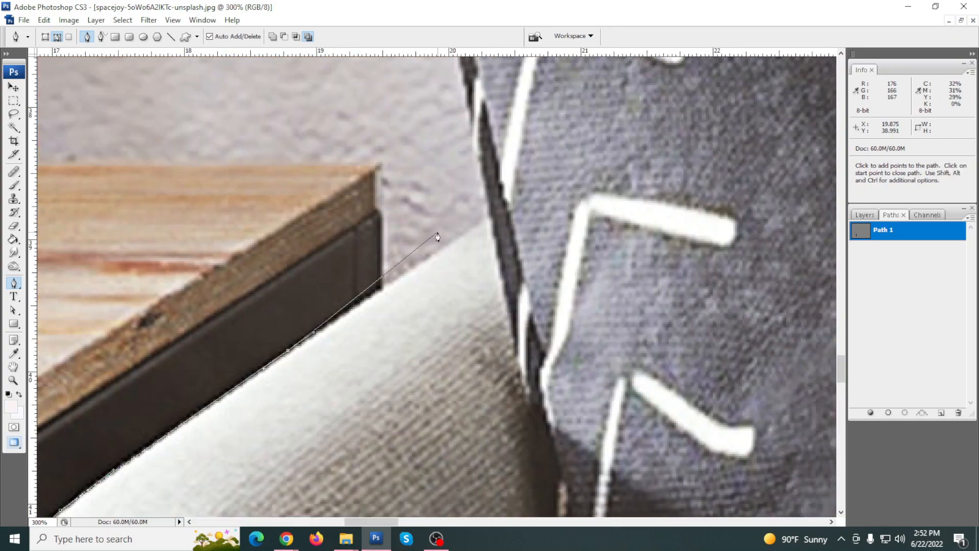
pyautogui.moveTo(497, 209); pyautogui.dragTo(467, 326)
# Step: Trace the dark cushion's left edge up to its pointed top corner and continue onto its upper edge
pyautogui.scroll(3, 432, 169)
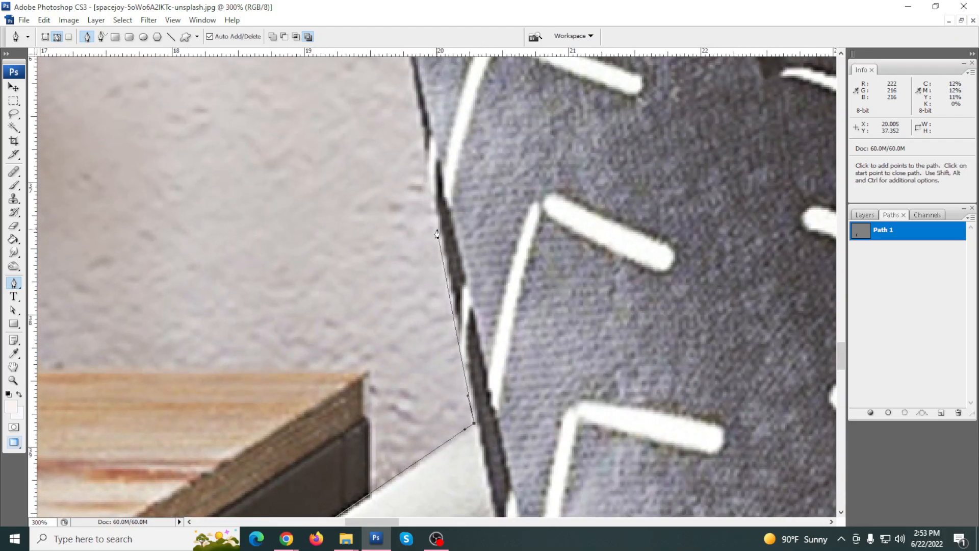
pyautogui.click(432, 201)
pyautogui.scroll(8, 408, 245)
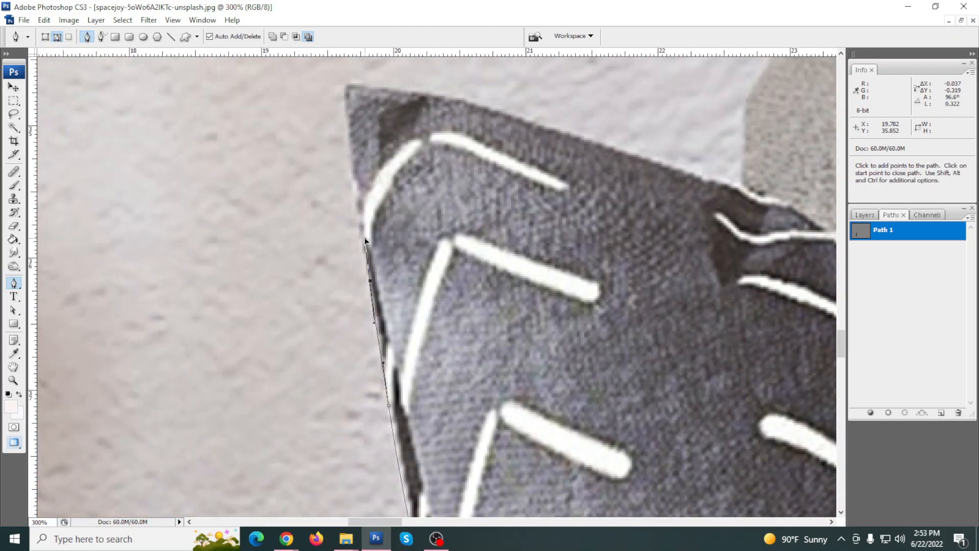
pyautogui.click(358, 217)
pyautogui.scroll(5, 357, 229)
pyautogui.moveTo(351, 211); pyautogui.dragTo(388, 214)
pyautogui.moveTo(437, 245); pyautogui.dragTo(347, 263)
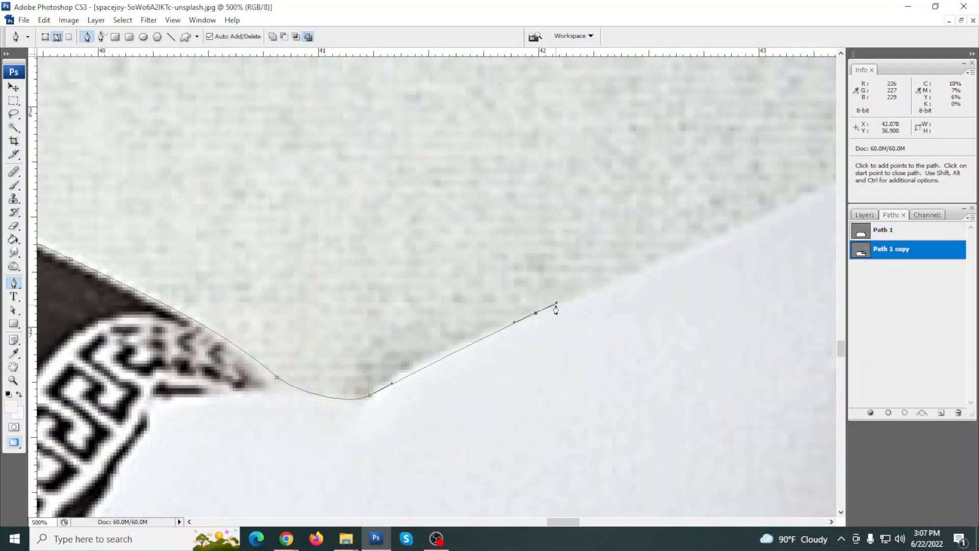
# Step: In Path 1 copy, undo the last anchor and retrace the white cushion's upper edge, continuing up the Greek-key cushion's left edge
pyautogui.hotkey('ctrl', 'z')
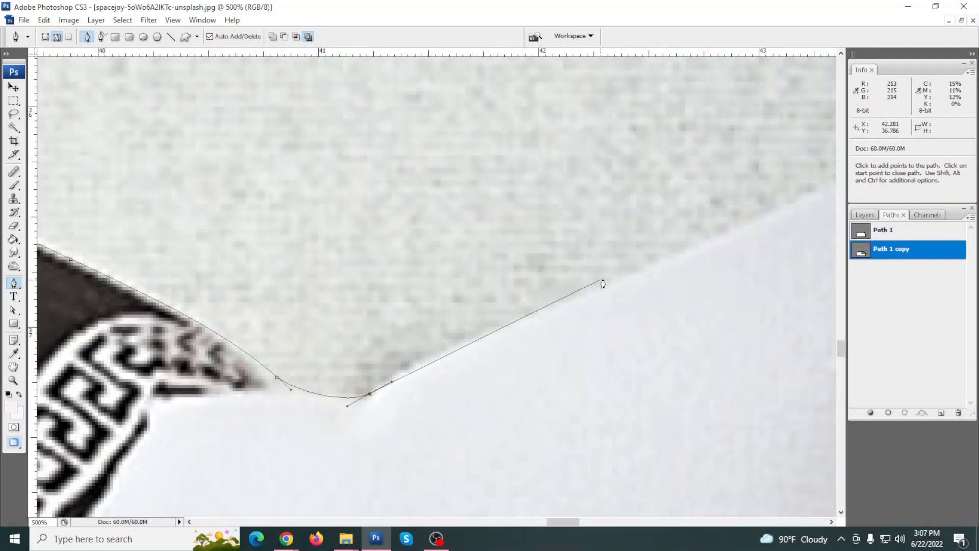
pyautogui.moveTo(627, 275); pyautogui.dragTo(642, 268)
pyautogui.moveTo(790, 205); pyautogui.dragTo(366, 275)
pyautogui.moveTo(480, 229); pyautogui.dragTo(479, 390)
pyautogui.moveTo(507, 137); pyautogui.dragTo(511, 113)
pyautogui.moveTo(511, 114); pyautogui.dragTo(498, 386)
pyautogui.keyDown('alt'); pyautogui.moveTo(527, 231); pyautogui.dragTo(542, 177); pyautogui.keyUp('alt')
# Step: Start a subpath where the left armrest meets the dark cushion and trace the first part of the cushion's edge downward
pyautogui.moveTo(215, 296); pyautogui.dragTo(666, 301)
pyautogui.moveTo(204, 316); pyautogui.dragTo(546, 303)
pyautogui.moveTo(289, 491); pyautogui.dragTo(663, 153)
pyautogui.moveTo(184, 500); pyautogui.dragTo(689, 168)
pyautogui.moveTo(143, 449); pyautogui.dragTo(601, 204)
pyautogui.moveTo(383, 113); pyautogui.dragTo(117, 224)
pyautogui.moveTo(729, 316); pyautogui.dragTo(138, 204)
pyautogui.moveTo(667, 308); pyautogui.dragTo(127, 204)
pyautogui.moveTo(729, 306); pyautogui.dragTo(122, 219)
pyautogui.moveTo(730, 316); pyautogui.dragTo(309, 318)
pyautogui.keyDown('alt'); pyautogui.click(492, 310); pyautogui.keyUp('alt')
pyautogui.keyDown('alt'); pyautogui.click(492, 310); pyautogui.keyUp('alt')
pyautogui.keyDown('alt'); pyautogui.click(493, 310); pyautogui.keyUp('alt')
pyautogui.keyDown('alt'); pyautogui.click(495, 310); pyautogui.keyUp('alt')
pyautogui.moveTo(333, 174); pyautogui.dragTo(676, 302)
pyautogui.moveTo(415, 264); pyautogui.dragTo(534, 313)
pyautogui.keyDown('ctrl'); pyautogui.click(135, 295); pyautogui.keyUp('ctrl')
pyautogui.keyDown('ctrl'); pyautogui.click(134, 294); pyautogui.keyUp('ctrl')
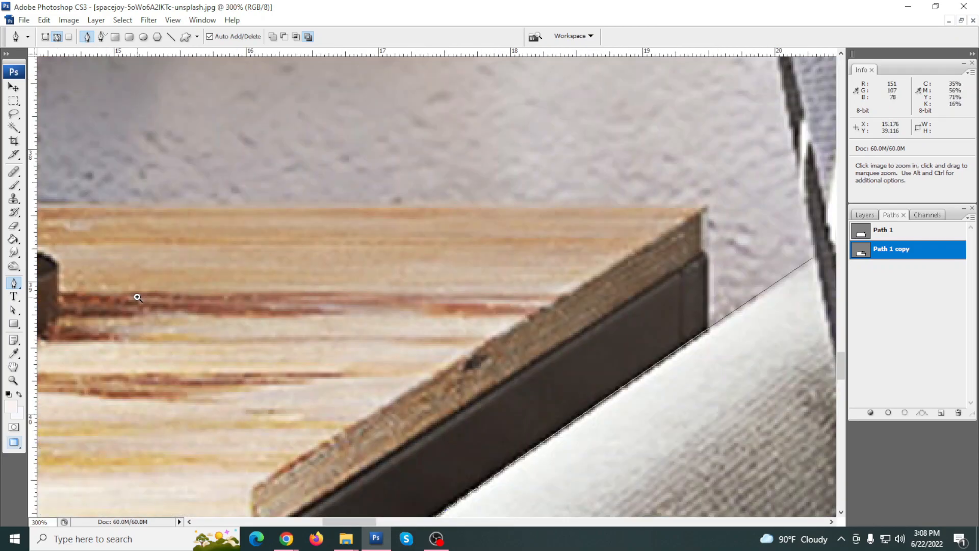
pyautogui.keyDown('ctrl'); pyautogui.click(133, 293); pyautogui.keyUp('ctrl')
pyautogui.moveTo(133, 293); pyautogui.dragTo(453, 277)
pyautogui.moveTo(729, 296); pyautogui.dragTo(153, 255)
pyautogui.moveTo(730, 283); pyautogui.dragTo(204, 224)
pyautogui.moveTo(678, 197); pyautogui.dragTo(505, 286)
pyautogui.click(501, 284)
pyautogui.hotkey('ctrl', 'z')
pyautogui.click(501, 283)
pyautogui.moveTo(519, 371); pyautogui.dragTo(536, 456)
pyautogui.moveTo(597, 377); pyautogui.dragTo(483, 191)
pyautogui.moveTo(437, 327); pyautogui.dragTo(445, 355)
# Step: Continue the subpath down the dark cushion's left edge to its lower-left corner, redoing one misplaced anchor
pyautogui.moveTo(459, 387); pyautogui.dragTo(420, 216)
pyautogui.moveTo(423, 319); pyautogui.dragTo(423, 326)
pyautogui.moveTo(451, 429); pyautogui.dragTo(424, 228)
pyautogui.moveTo(416, 341); pyautogui.dragTo(481, 205)
pyautogui.moveTo(488, 244); pyautogui.dragTo(476, 287)
pyautogui.moveTo(499, 200); pyautogui.dragTo(511, 141)
pyautogui.moveTo(445, 419); pyautogui.dragTo(436, 459)
pyautogui.hotkey('ctrl', 'z')
pyautogui.moveTo(453, 382); pyautogui.dragTo(445, 408)
pyautogui.moveTo(442, 459); pyautogui.dragTo(318, 283)
# Step: Trace the dark cushion's bottom edge along the seat to the chevron cushion
pyautogui.moveTo(399, 276); pyautogui.dragTo(310, 289)
pyautogui.moveTo(471, 261); pyautogui.dragTo(178, 317)
pyautogui.moveTo(414, 267); pyautogui.dragTo(451, 258)
pyautogui.moveTo(451, 259); pyautogui.dragTo(169, 359)
pyautogui.moveTo(310, 327); pyautogui.dragTo(345, 320)
pyautogui.moveTo(541, 273); pyautogui.dragTo(414, 298)
pyautogui.moveTo(653, 265); pyautogui.dragTo(498, 340)
# Step: Trace around the chevron cushion's lower-left corner and along its bottom edge toward the gap between the seats
pyautogui.moveTo(447, 397); pyautogui.dragTo(441, 412)
pyautogui.moveTo(519, 423); pyautogui.dragTo(426, 433)
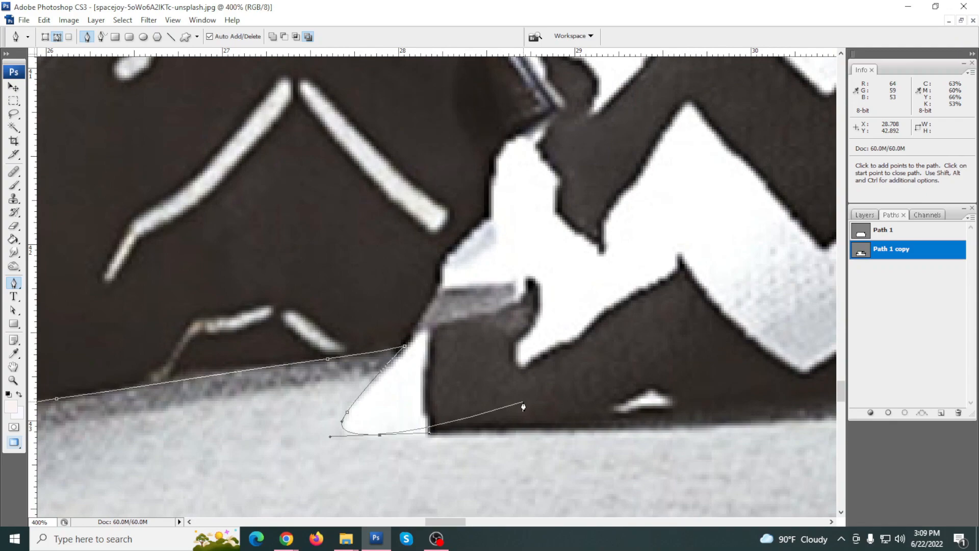
pyautogui.moveTo(732, 426); pyautogui.dragTo(171, 352)
pyautogui.moveTo(430, 334); pyautogui.dragTo(437, 333)
pyautogui.moveTo(704, 328); pyautogui.dragTo(586, 322)
pyautogui.moveTo(735, 324); pyautogui.dragTo(589, 335)
pyautogui.moveTo(589, 336); pyautogui.dragTo(421, 321)
# Step: Trace around the chevron cushion's lower-right corner and up the lower part of its right edge, redoing one anchor
pyautogui.moveTo(481, 331); pyautogui.dragTo(483, 305)
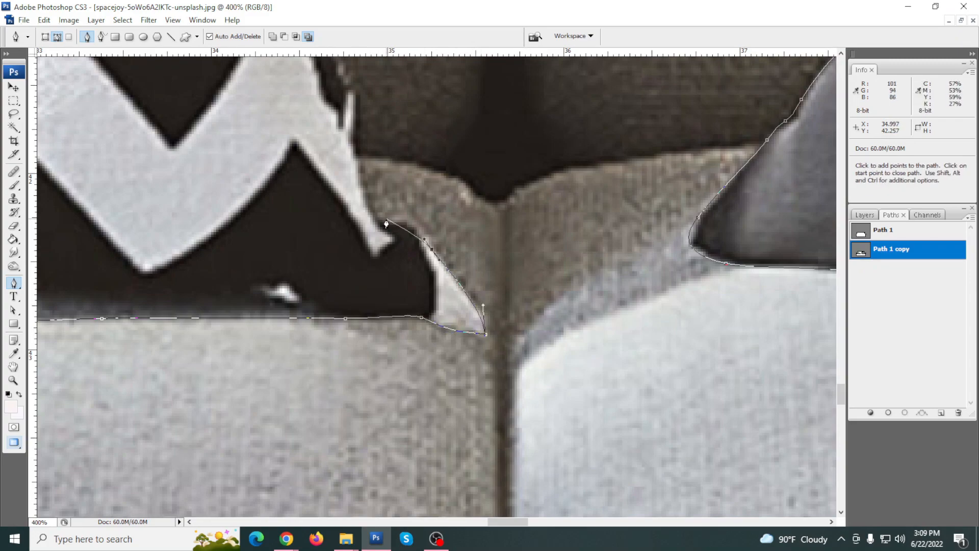
pyautogui.moveTo(350, 226); pyautogui.dragTo(365, 183)
pyautogui.moveTo(354, 150); pyautogui.dragTo(359, 314)
pyautogui.moveTo(359, 276); pyautogui.dragTo(344, 212)
pyautogui.hotkey('ctrl', 'alt', 'z')
pyautogui.moveTo(313, 228); pyautogui.dragTo(308, 383)
pyautogui.moveTo(330, 288); pyautogui.dragTo(337, 252)
pyautogui.moveTo(298, 157); pyautogui.dragTo(276, 303)
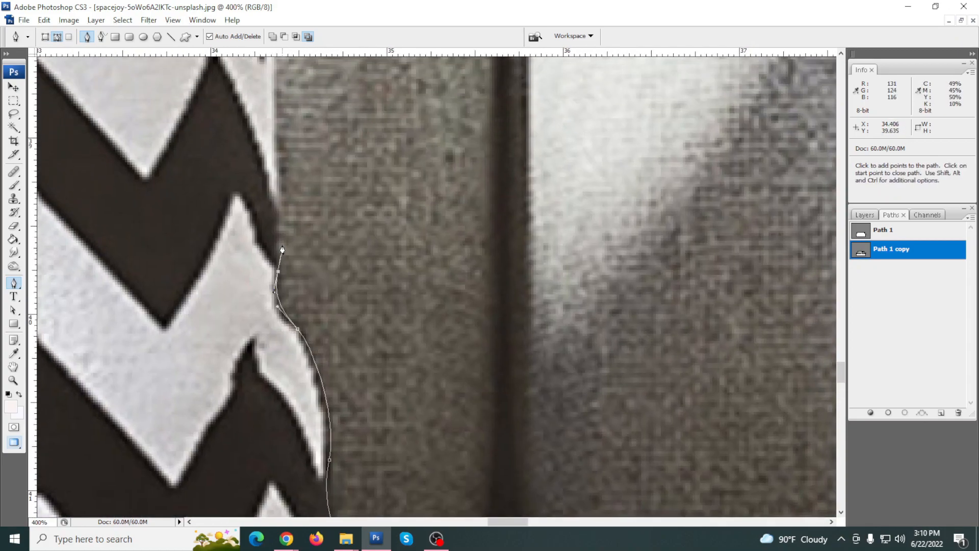
# Step: Continue up the chevron cushion's right edge to its upper-right tip
pyautogui.moveTo(280, 107); pyautogui.dragTo(277, 375)
pyautogui.moveTo(272, 204); pyautogui.dragTo(267, 163)
pyautogui.moveTo(262, 110); pyautogui.dragTo(277, 325)
pyautogui.moveTo(270, 235); pyautogui.dragTo(273, 204)
pyautogui.moveTo(267, 130); pyautogui.dragTo(275, 323)
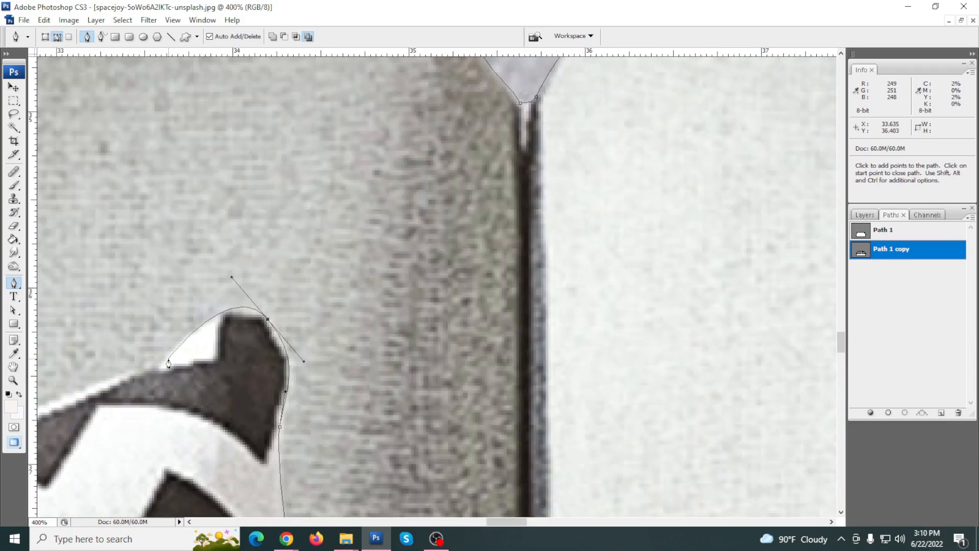
# Step: Trace the chevron cushion's curved top edge from its upper-right tip toward the dark cushion, following the dip in the middle
pyautogui.moveTo(151, 370); pyautogui.dragTo(404, 370)
pyautogui.moveTo(247, 426); pyautogui.dragTo(424, 323)
pyautogui.moveTo(324, 368); pyautogui.dragTo(275, 408)
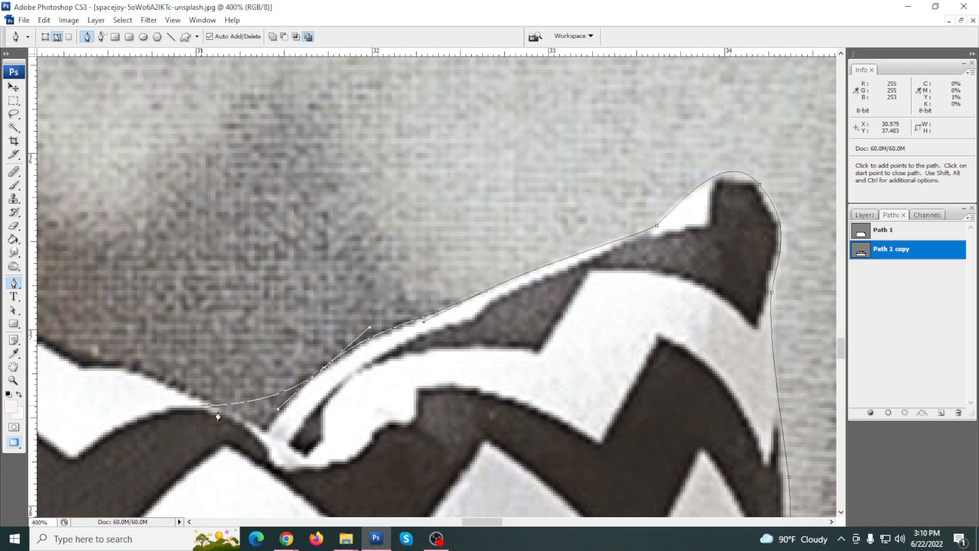
pyautogui.moveTo(239, 414); pyautogui.dragTo(218, 403)
pyautogui.moveTo(127, 382); pyautogui.dragTo(377, 381)
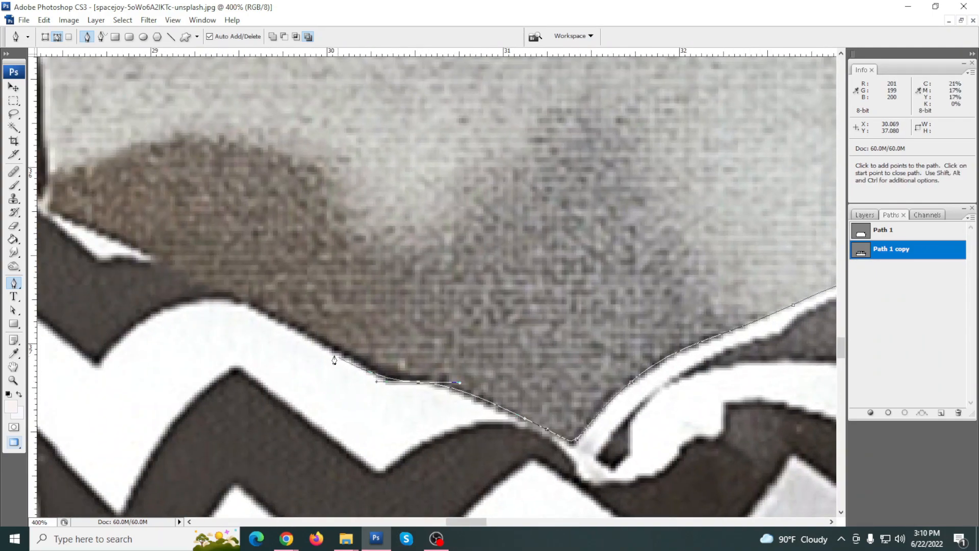
pyautogui.moveTo(229, 288); pyautogui.dragTo(204, 278)
# Step: Trace the dark cushion's right edge from the chevron cushion up to its upper-right tip at the backrest
pyautogui.moveTo(199, 287); pyautogui.dragTo(660, 447)
pyautogui.moveTo(512, 373); pyautogui.dragTo(512, 339)
pyautogui.moveTo(515, 275); pyautogui.dragTo(494, 474)
pyautogui.moveTo(472, 325); pyautogui.dragTo(470, 304)
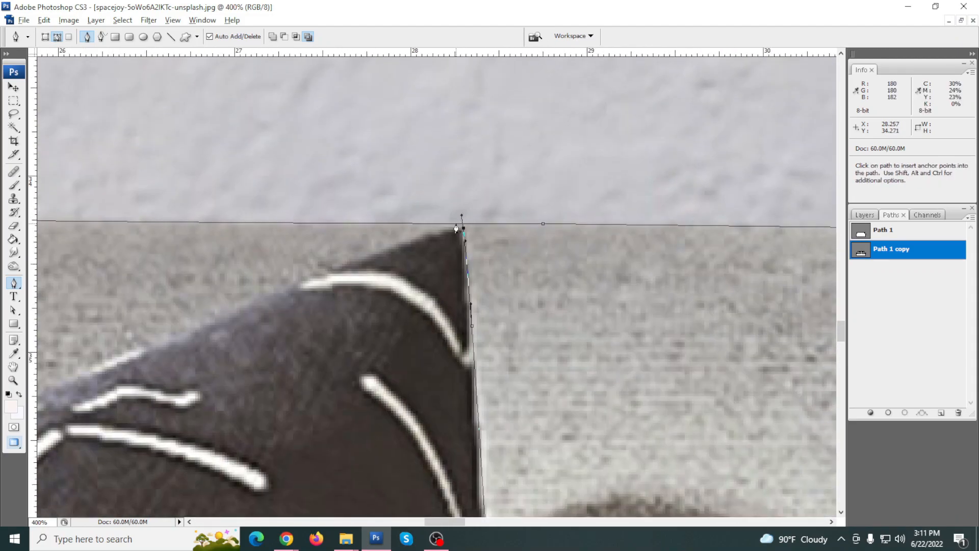
pyautogui.moveTo(463, 227); pyautogui.dragTo(440, 231)
# Step: Trace the sloping upper edge of the dark cushion from its upper-right tip toward the folded middle
pyautogui.moveTo(246, 347); pyautogui.dragTo(543, 375)
pyautogui.click(593, 329)
pyautogui.moveTo(388, 399); pyautogui.dragTo(350, 414)
pyautogui.moveTo(349, 413); pyautogui.dragTo(695, 294)
pyautogui.moveTo(541, 348); pyautogui.dragTo(515, 350)
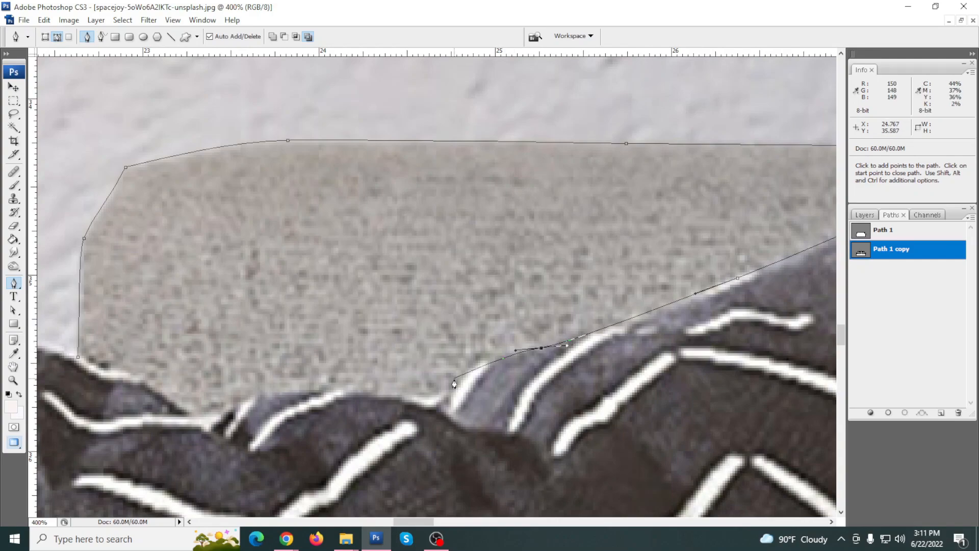
# Step: Trace the folds along the dark cushion's top edge and close the subpath at the backrest's left edge
pyautogui.moveTo(355, 384); pyautogui.dragTo(346, 386)
pyautogui.moveTo(347, 388); pyautogui.dragTo(511, 351)
pyautogui.moveTo(398, 366); pyautogui.dragTo(372, 380)
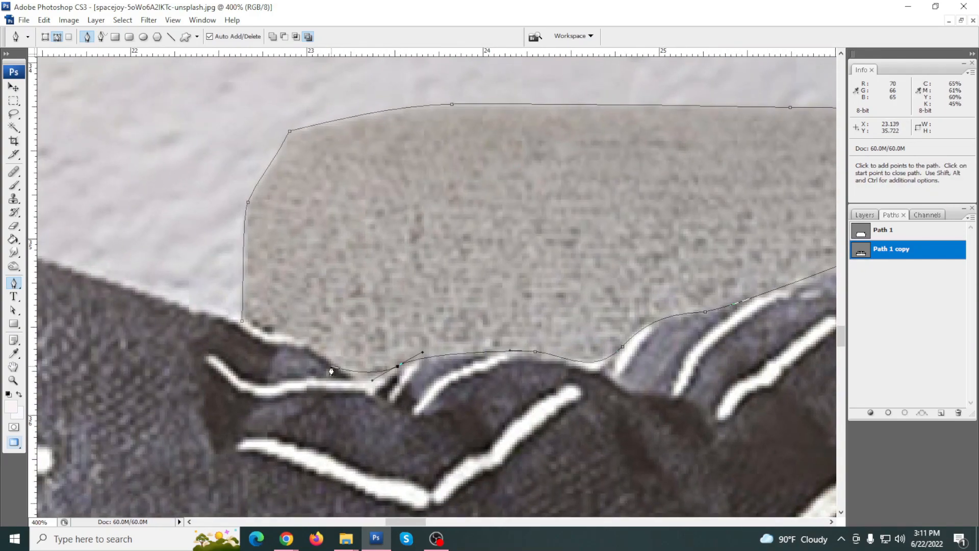
pyautogui.moveTo(274, 337); pyautogui.dragTo(256, 339)
pyautogui.click(238, 305)
pyautogui.hscroll(3, 395, 399)
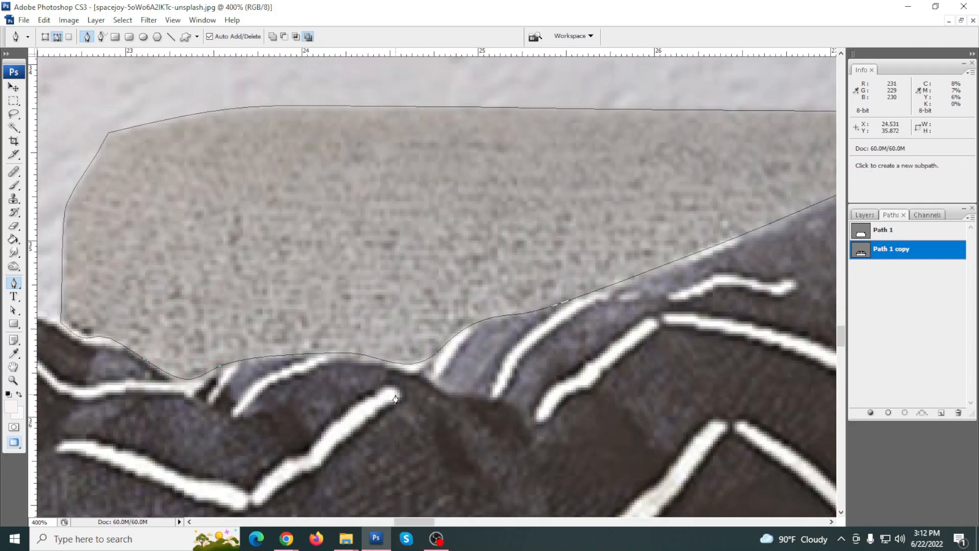
# Step: Load Path 1 copy as a selection around the sofa and display the document's layers
pyautogui.keyDown('alt'); pyautogui.click(396, 399); pyautogui.keyUp('alt')
pyautogui.keyDown('alt'); pyautogui.click(395, 397); pyautogui.keyUp('alt')
pyautogui.keyDown('alt'); pyautogui.click(395, 396); pyautogui.keyUp('alt')
pyautogui.keyDown('alt'); pyautogui.click(395, 395); pyautogui.keyUp('alt')
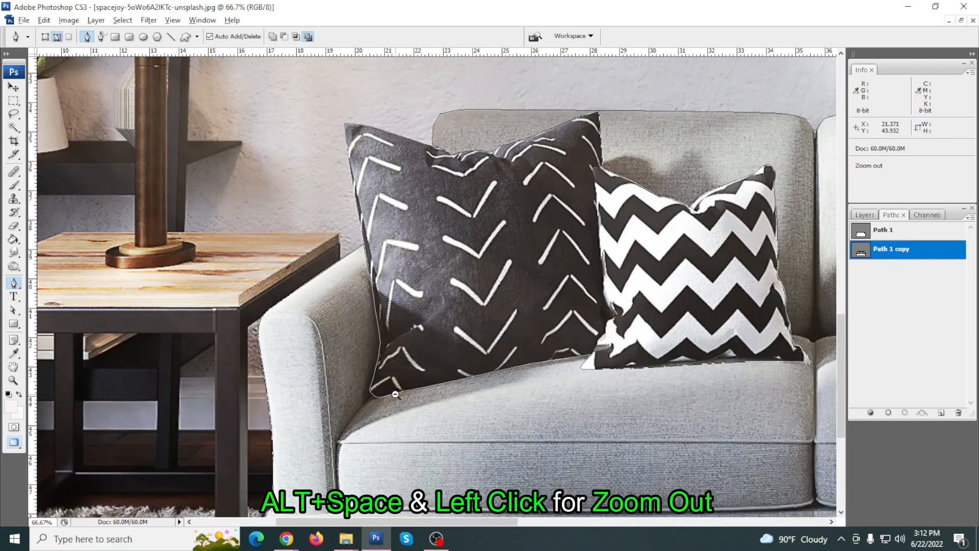
pyautogui.keyDown('alt'); pyautogui.click(395, 394); pyautogui.keyUp('alt')
pyautogui.keyDown('alt'); pyautogui.click(399, 395); pyautogui.keyUp('alt')
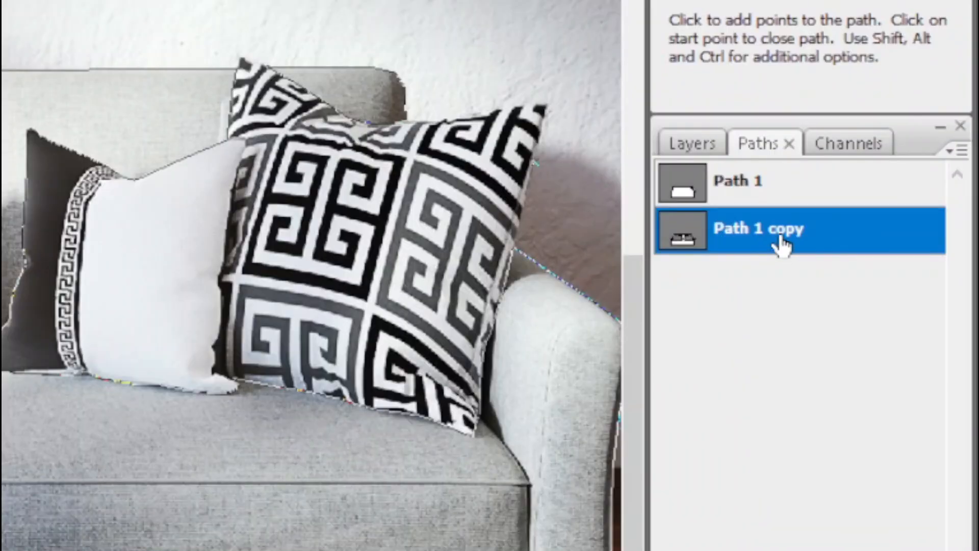
pyautogui.hotkey('ctrl', 'Return')
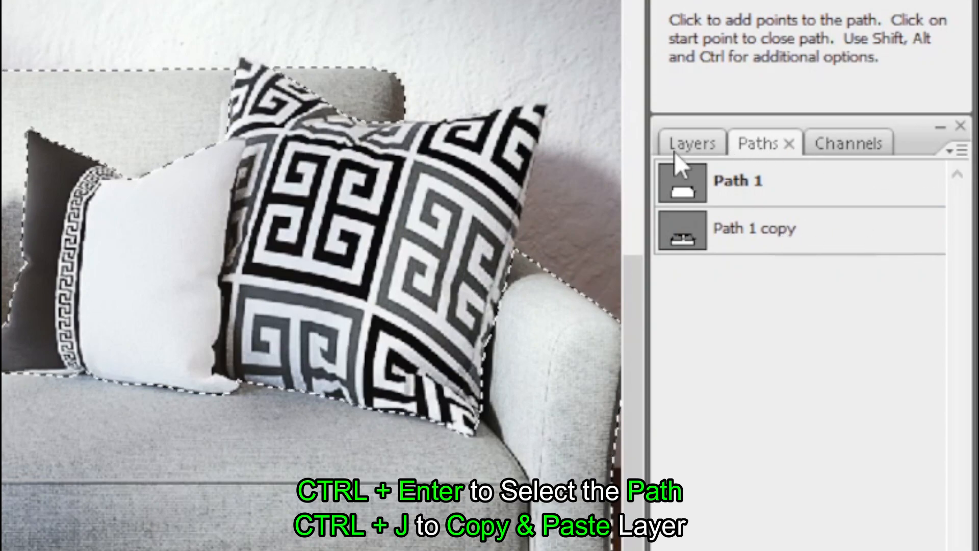
pyautogui.click(693, 143)
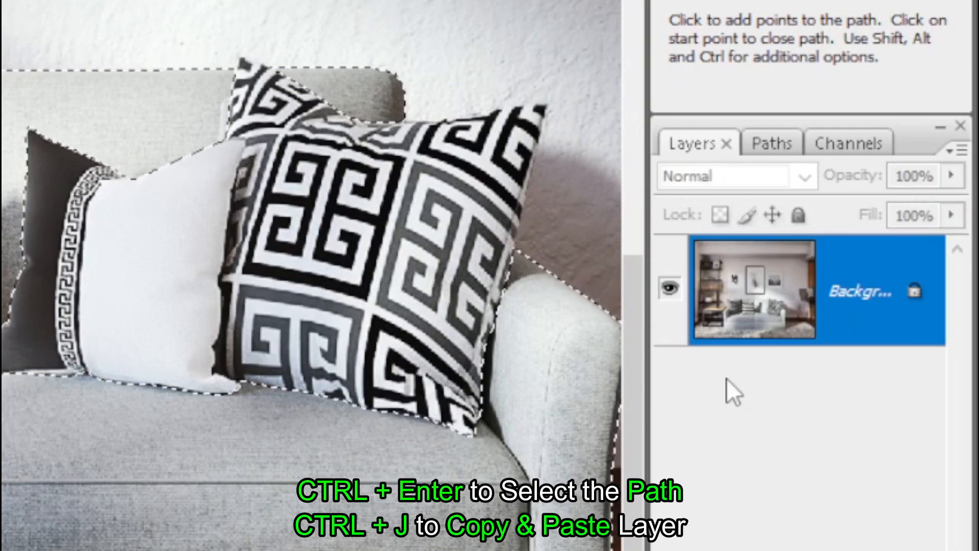
# Step: Copy the selected sofa onto a new layer and start a Hue/Saturation adjustment on it with Colorize enabled
pyautogui.hotkey('ctrl', 'j')
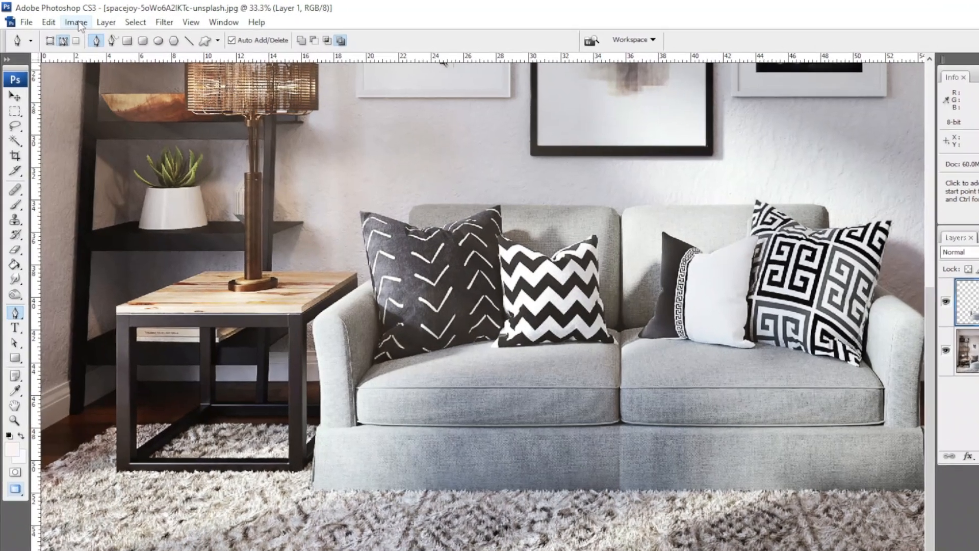
pyautogui.click(69, 20)
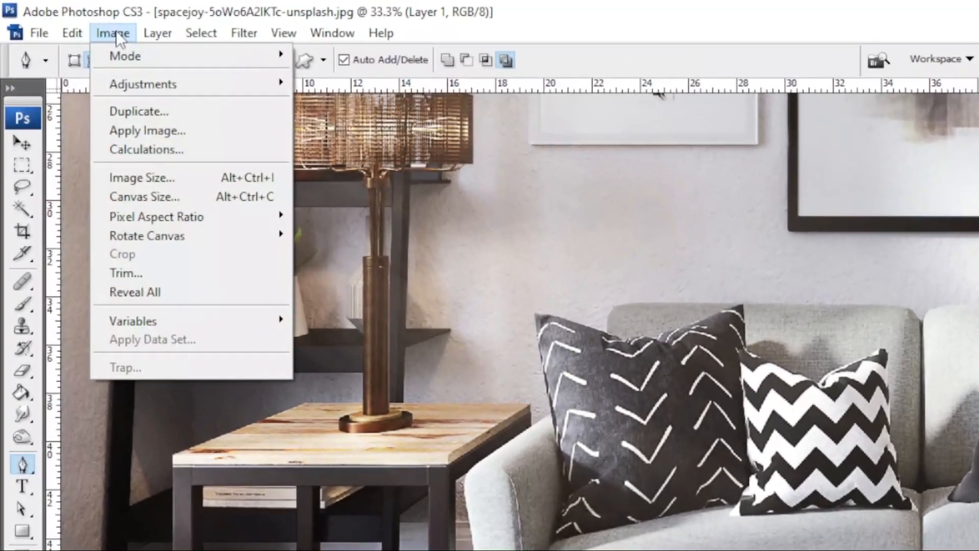
pyautogui.moveTo(155, 95)
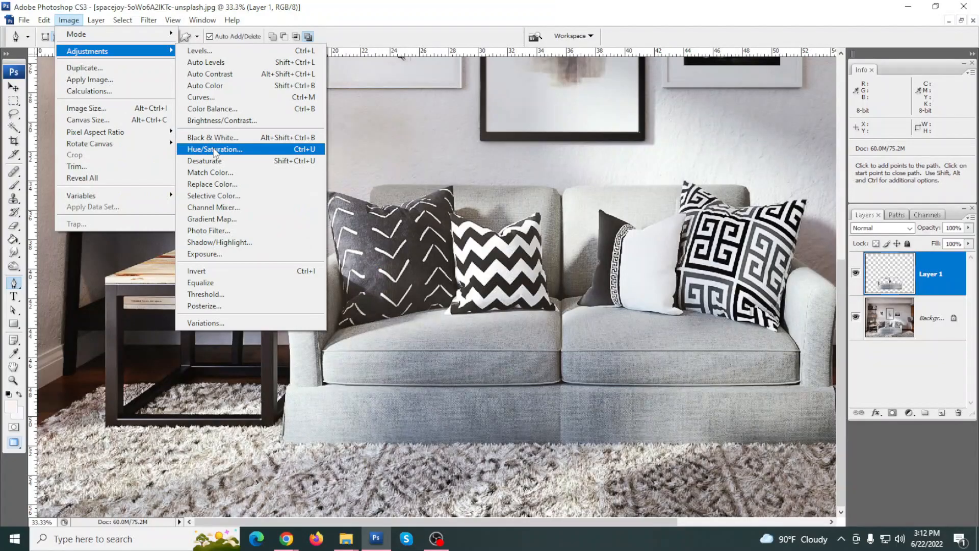
pyautogui.click(391, 274)
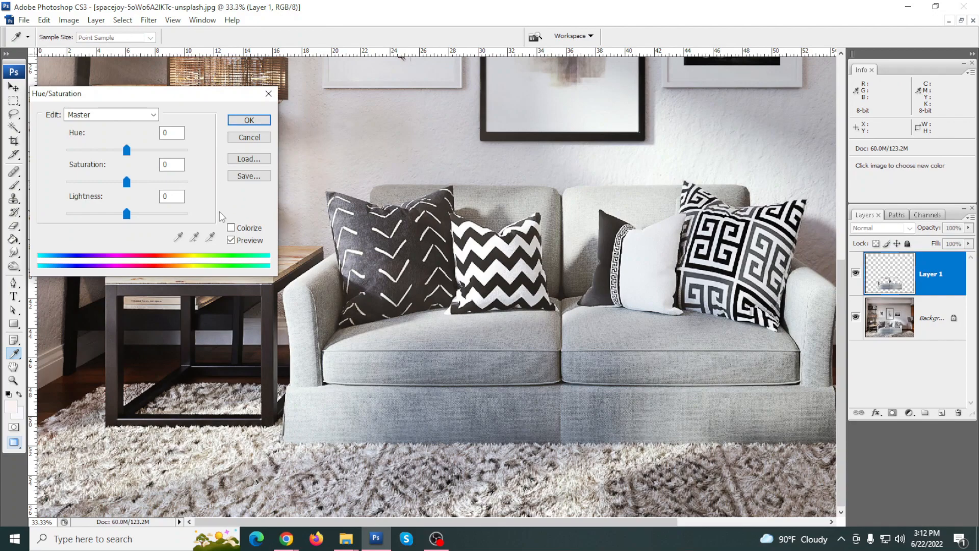
pyautogui.click(231, 228)
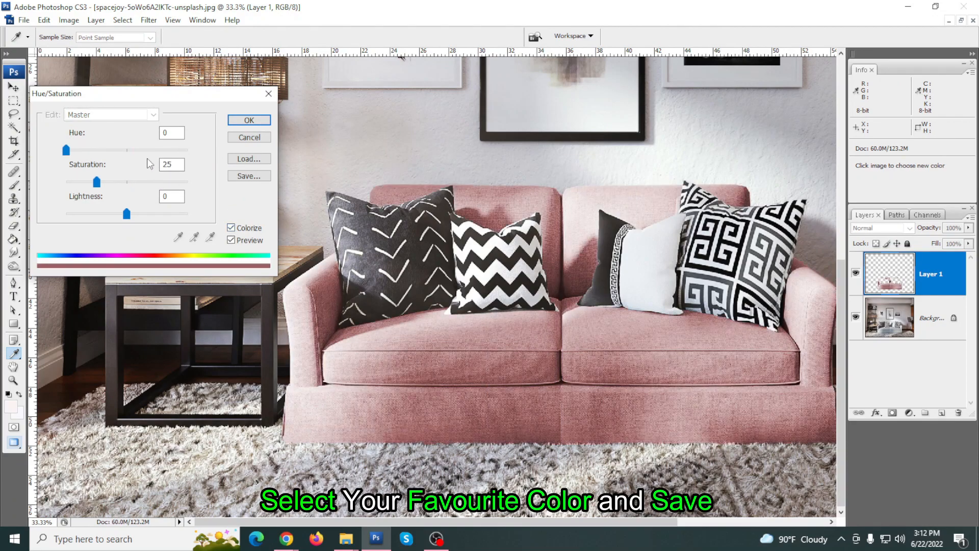
# Step: Recolour the sofa layer green with hue 144 and saturation 27, and apply the Hue/Saturation adjustment
pyautogui.moveTo(68, 153); pyautogui.dragTo(89, 152)
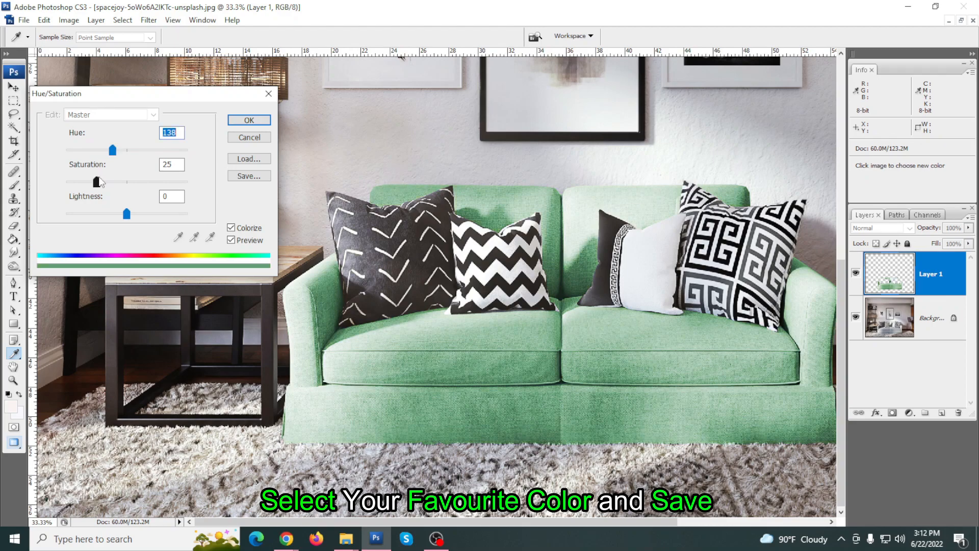
pyautogui.moveTo(117, 156)
pyautogui.mouseDown()
pyautogui.moveTo(164, 154)
pyautogui.moveTo(116, 152)
pyautogui.mouseUp()
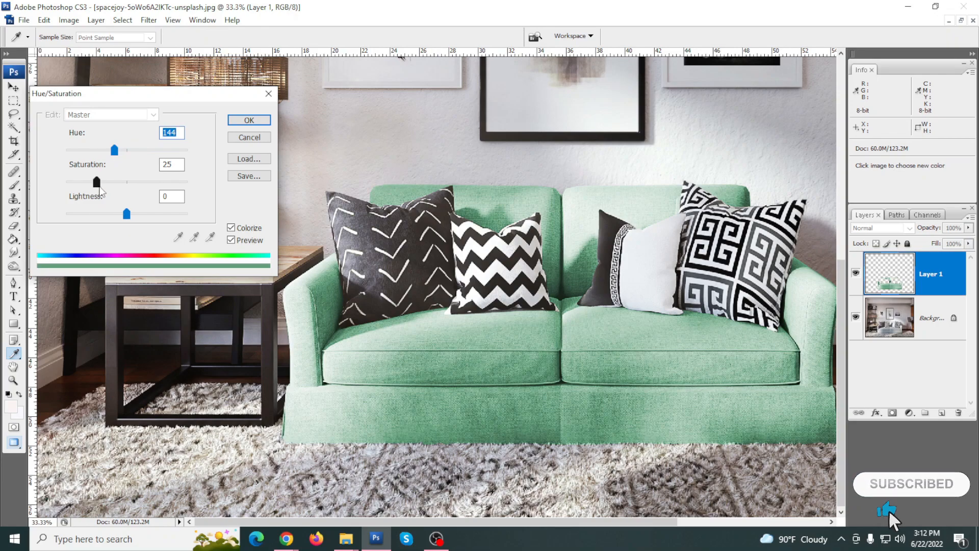
pyautogui.moveTo(100, 189)
pyautogui.mouseDown()
pyautogui.moveTo(115, 189)
pyautogui.moveTo(106, 193)
pyautogui.mouseUp()
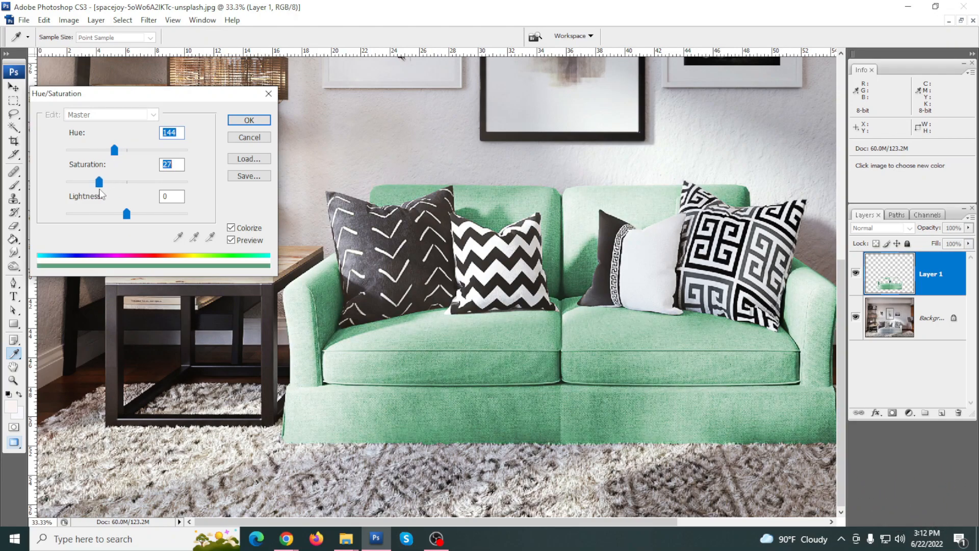
pyautogui.click(245, 122)
pyautogui.press('p')
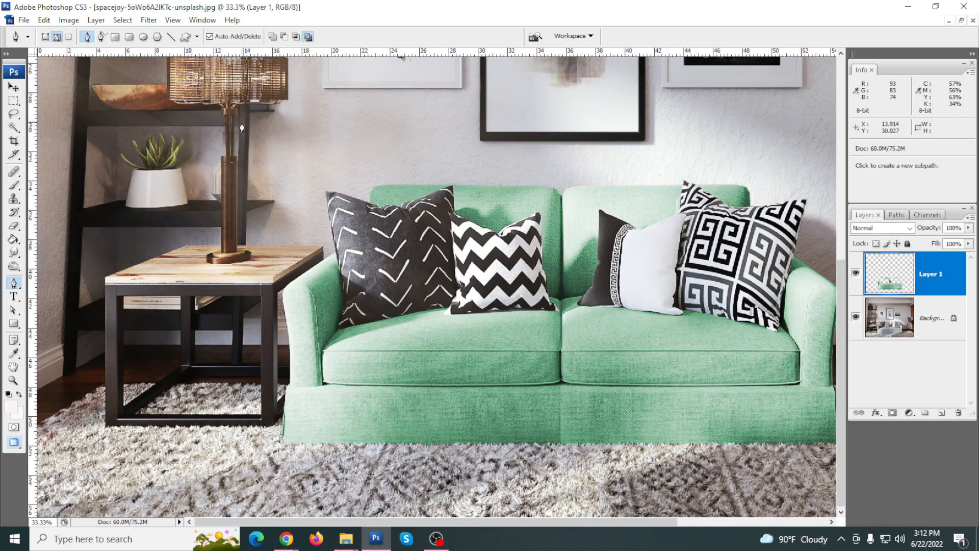
# Step: Compare the recoloured sofa with the original in the whole room by toggling the visibility of Layer 1
pyautogui.keyDown('alt'); pyautogui.click(379, 192); pyautogui.keyUp('alt')
pyautogui.keyDown('alt'); pyautogui.click(380, 192); pyautogui.keyUp('alt')
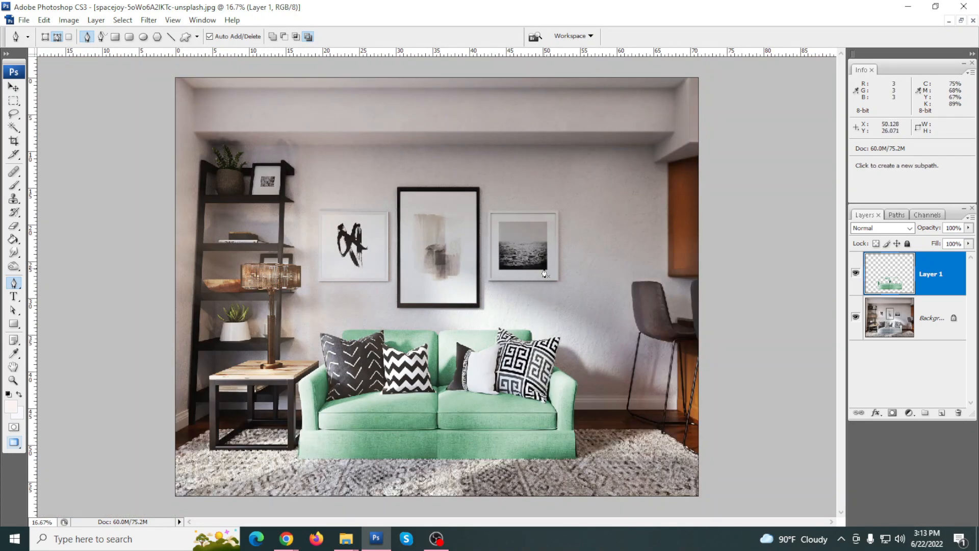
pyautogui.click(856, 275)
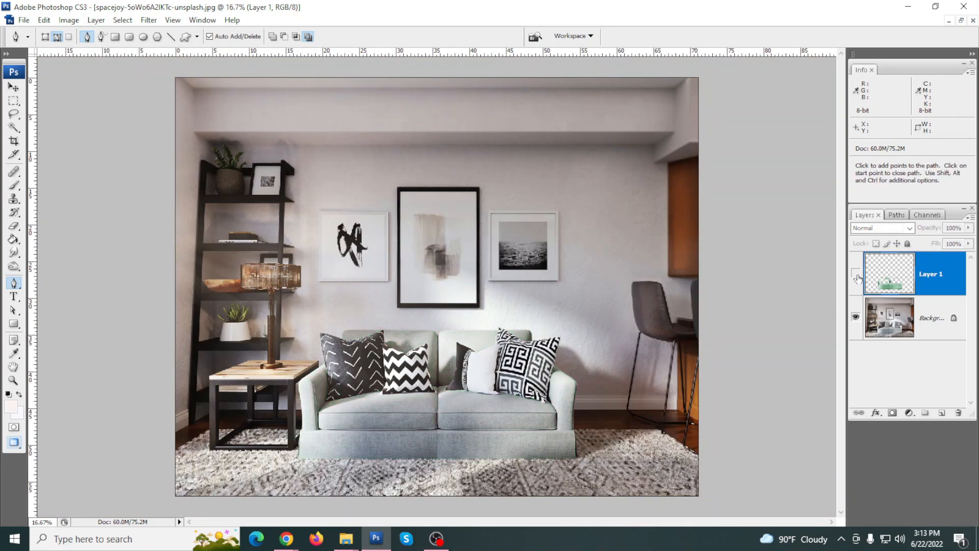
pyautogui.click(856, 275)
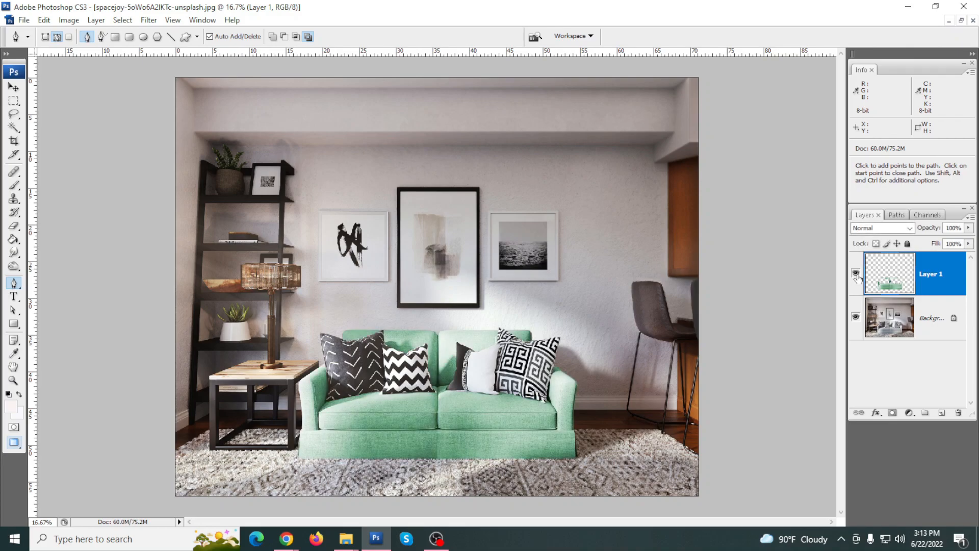
pyautogui.click(856, 274)
pyautogui.click(856, 274)
pyautogui.hotkey('ctrl', 'space')
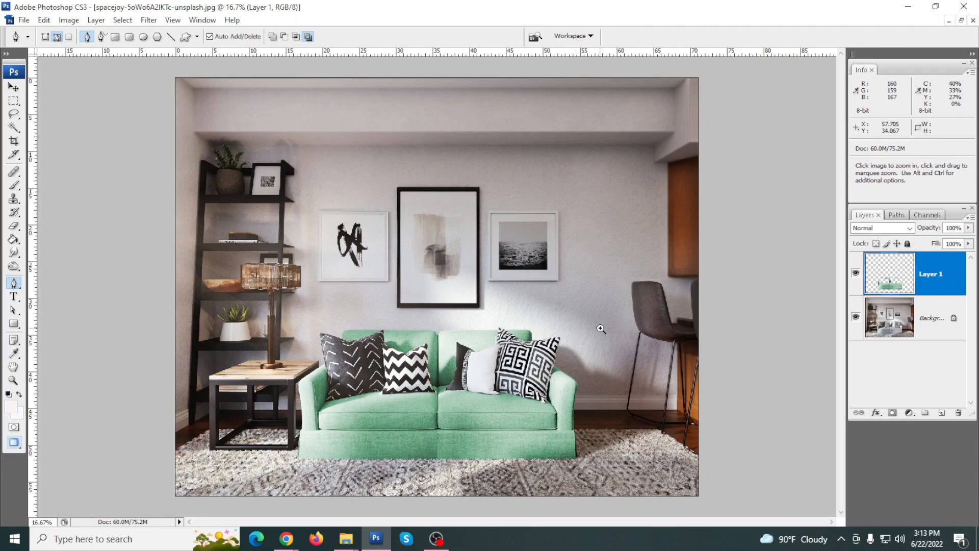
pyautogui.click(601, 329)
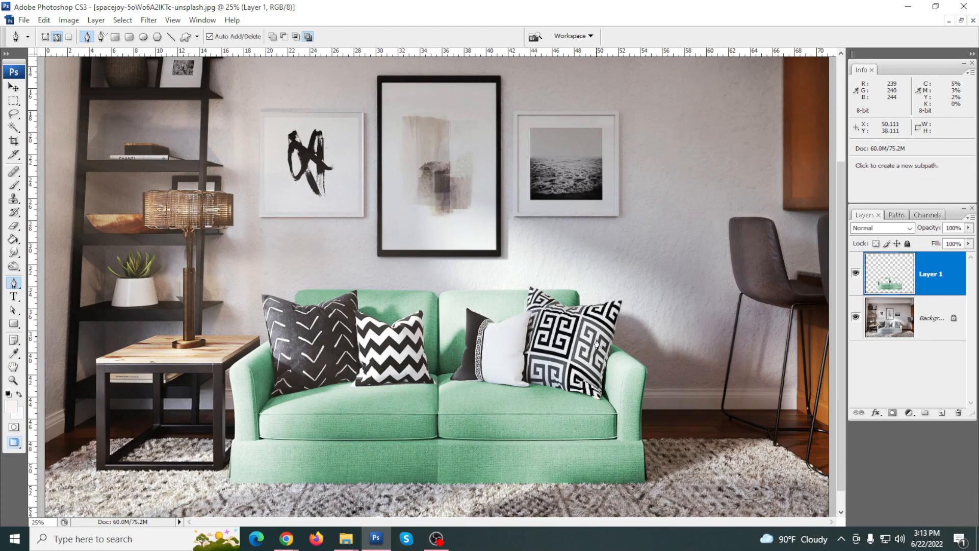
pyautogui.click(857, 276)
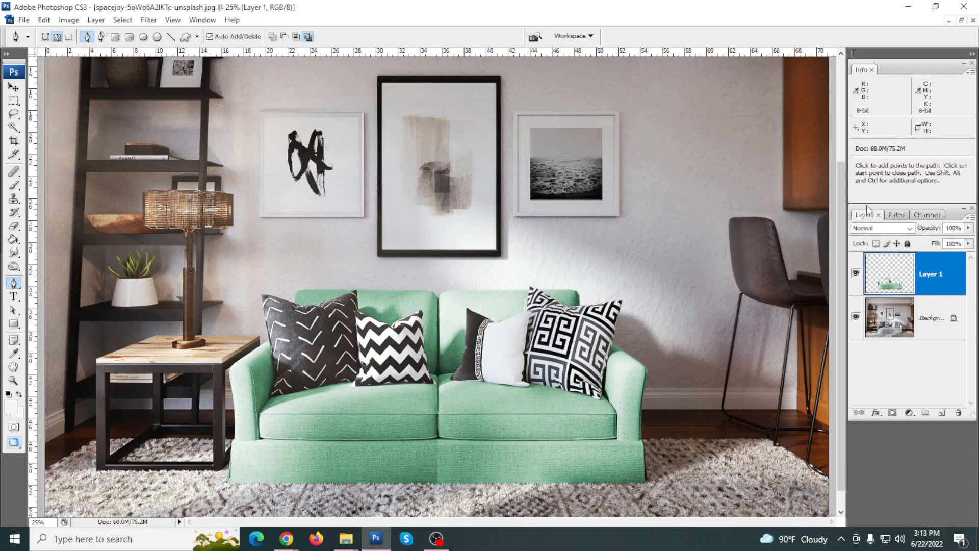